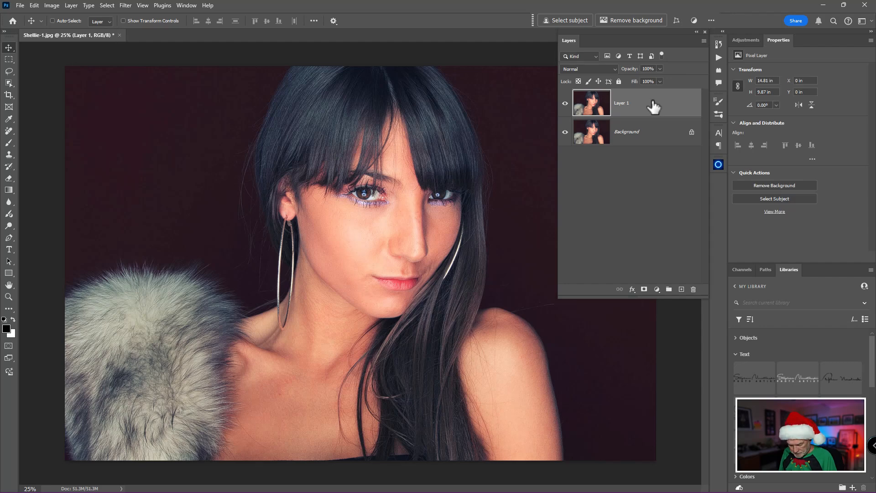
key("ctrl+j")
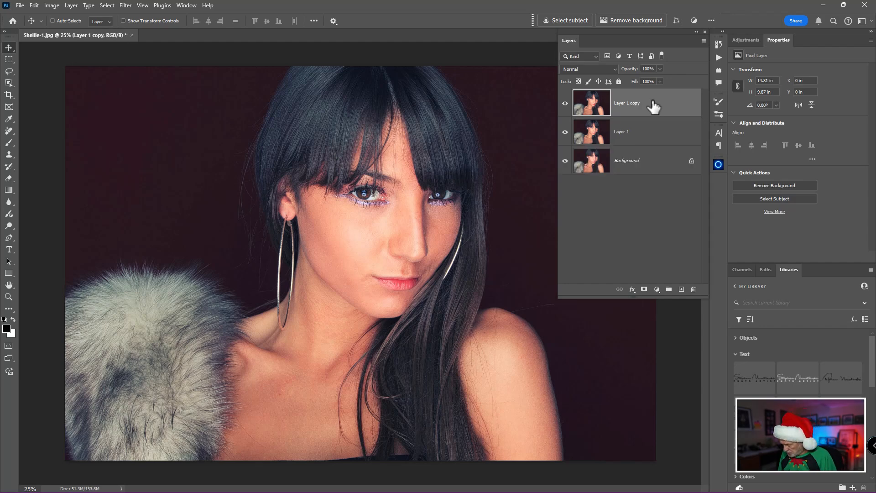
key("ctrl+e")
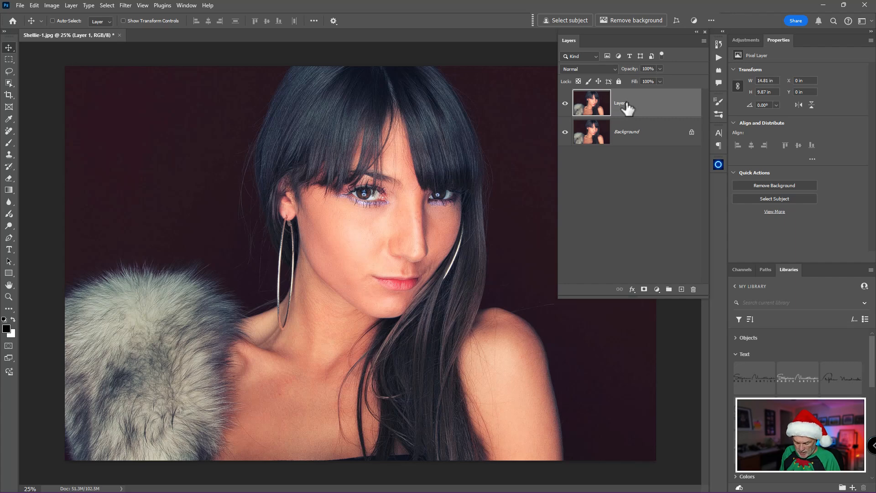
key("ctrl")
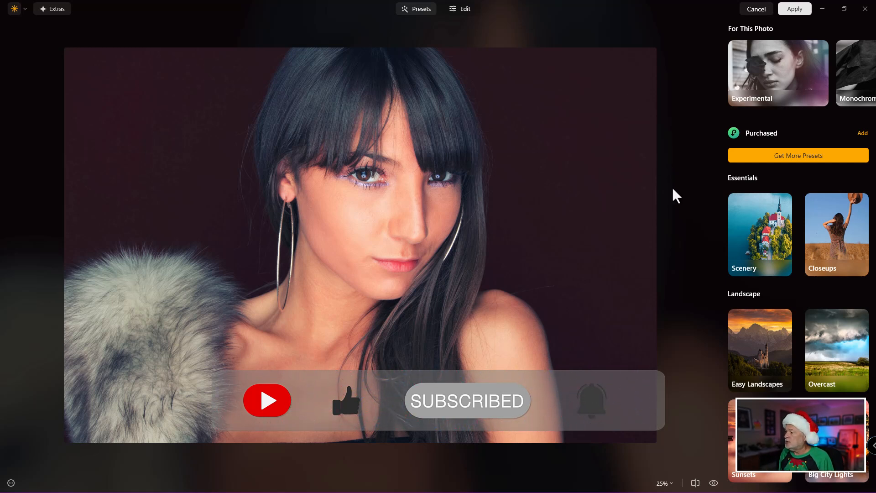
Step: Switch to the editing tools and open Studio Light from the Portrait group with its white light selected
left_click(463, 14)
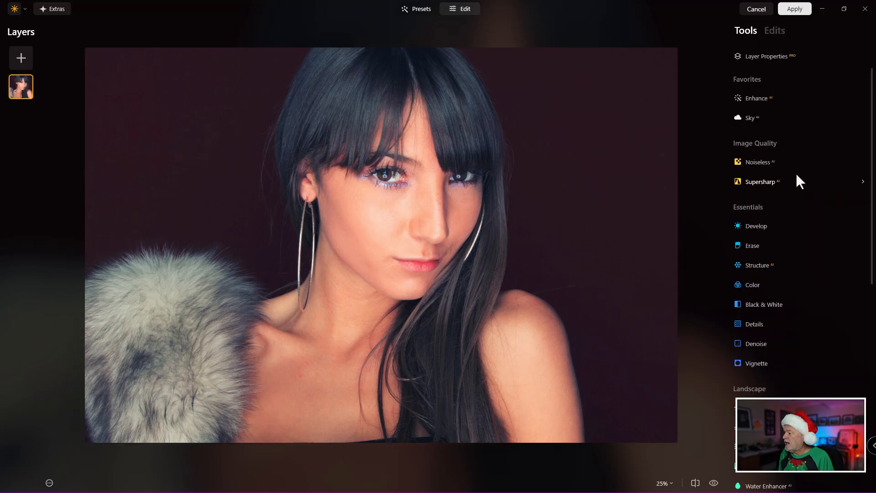
scroll(783, 193, "down", 10)
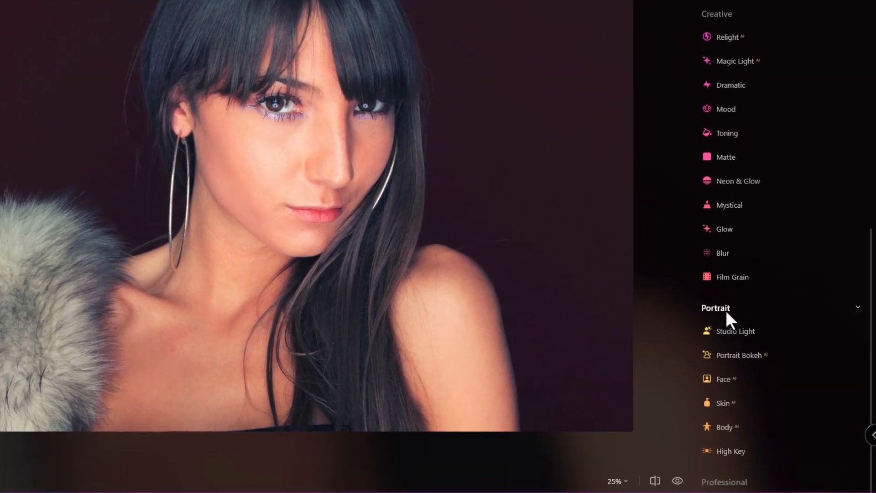
left_click(753, 344)
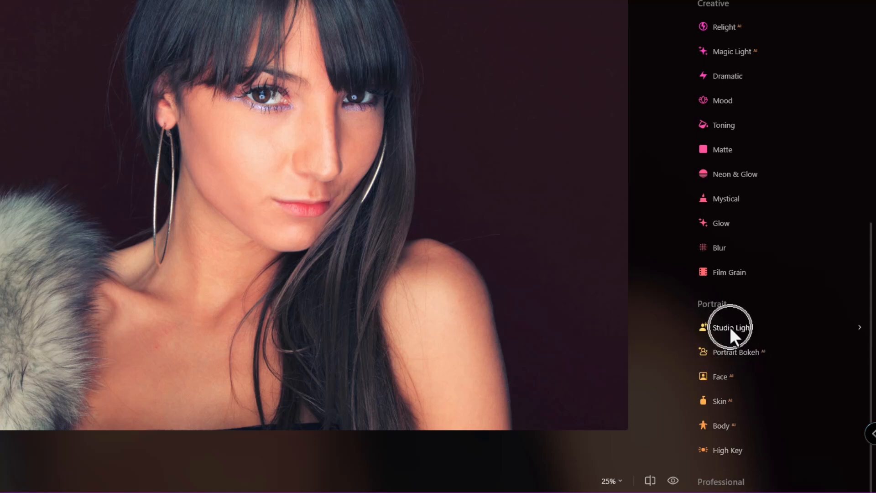
left_click(730, 327)
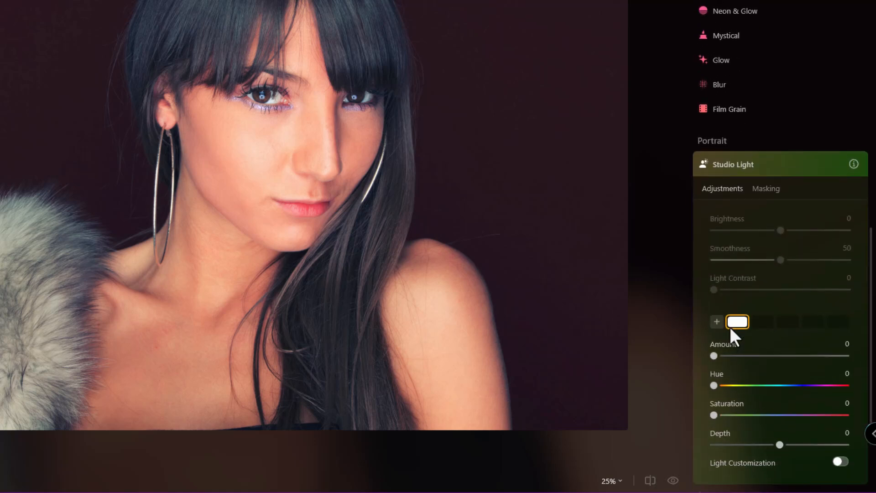
left_click_drag(872, 248, 873, 300)
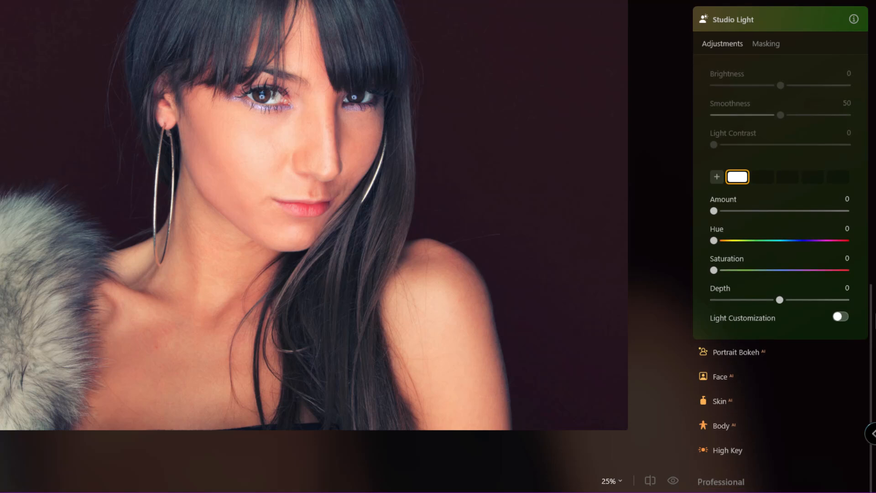
left_click(738, 179)
Step: Set the Studio Light Amount to 4, Brightness to -34 and Light Contrast to 6
left_click_drag(716, 211, 727, 210)
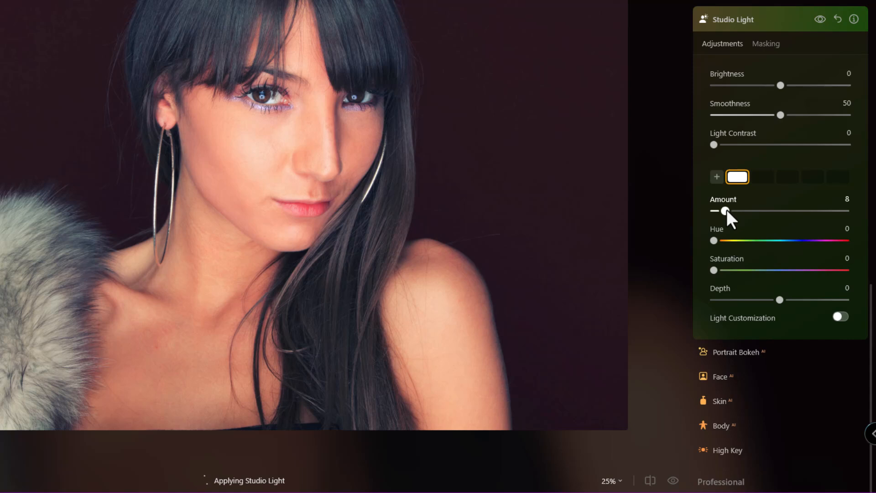
left_click_drag(726, 210, 709, 210)
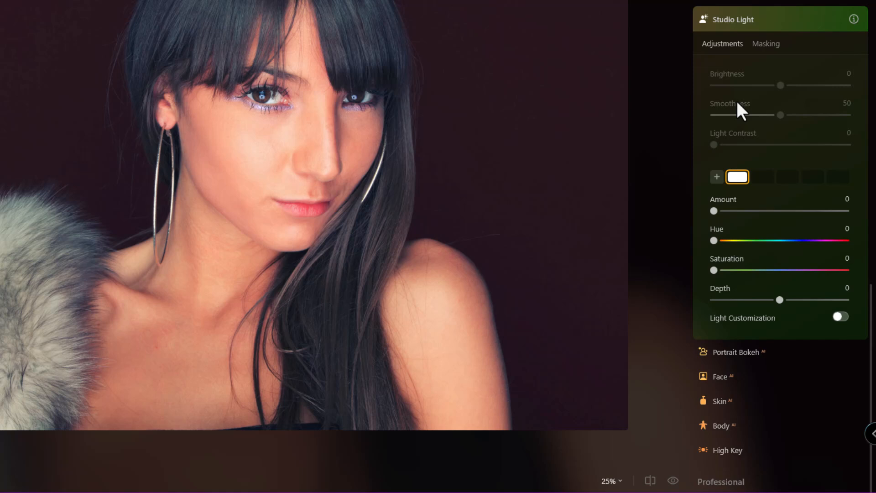
left_click_drag(712, 210, 719, 211)
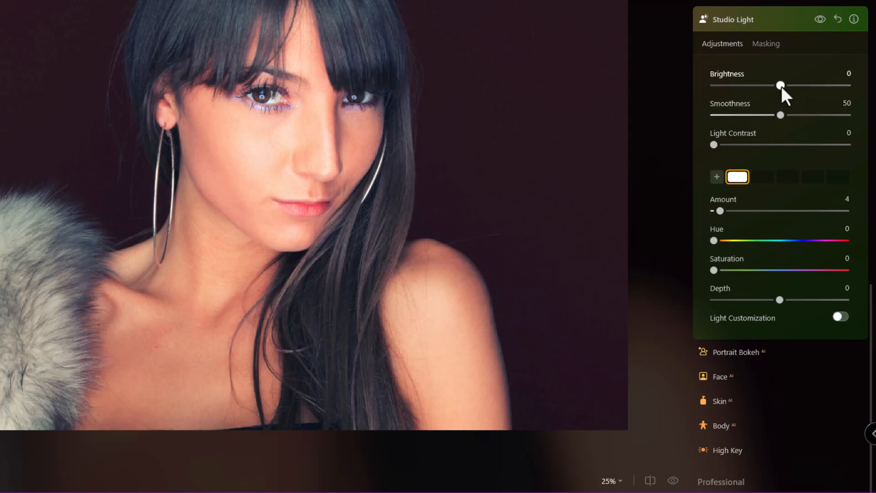
left_click_drag(782, 87, 759, 89)
mouse_move(715, 145)
left_mouse_down()
mouse_move(741, 144)
mouse_move(724, 144)
left_mouse_up()
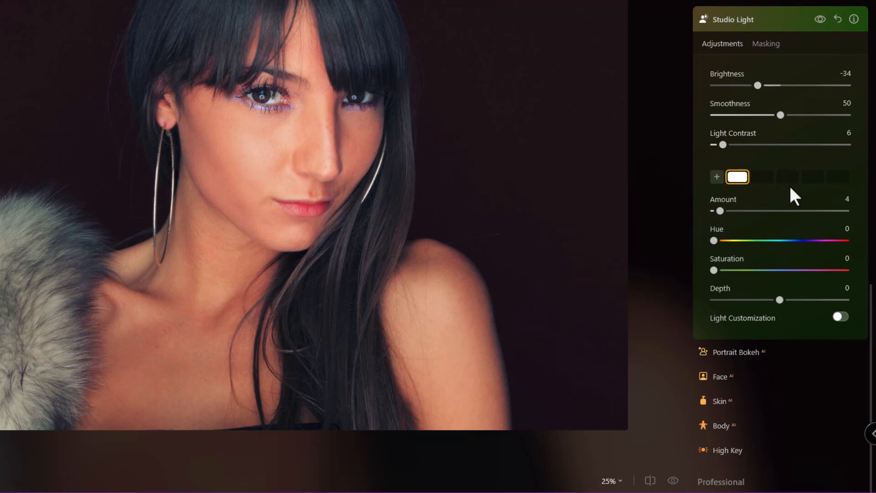
Step: Enable Light Customization for the white light and raise its Amount to 33
left_click(730, 323)
left_click(842, 317)
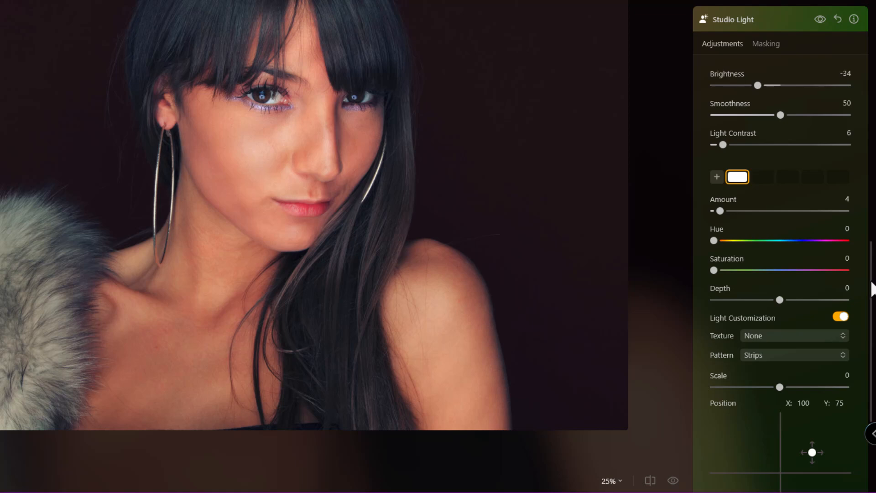
mouse_move(872, 294)
left_mouse_down()
mouse_move(873, 317)
mouse_move(872, 300)
left_mouse_up()
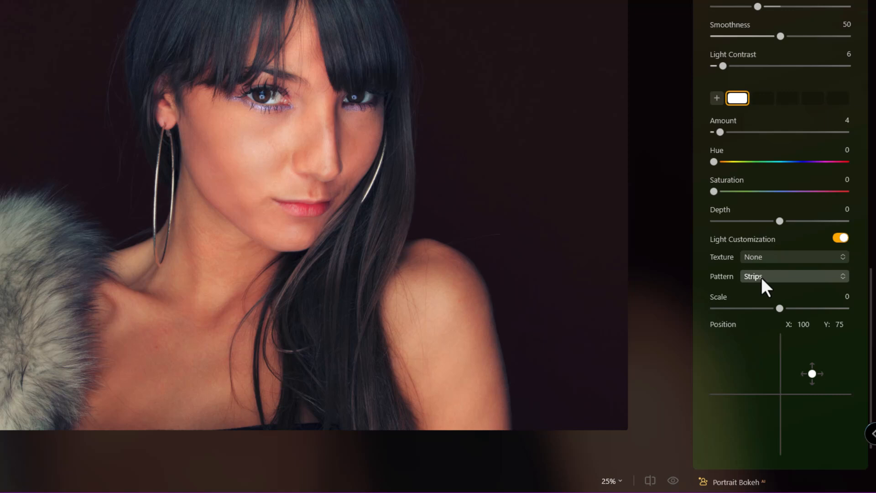
left_click_drag(719, 131, 757, 132)
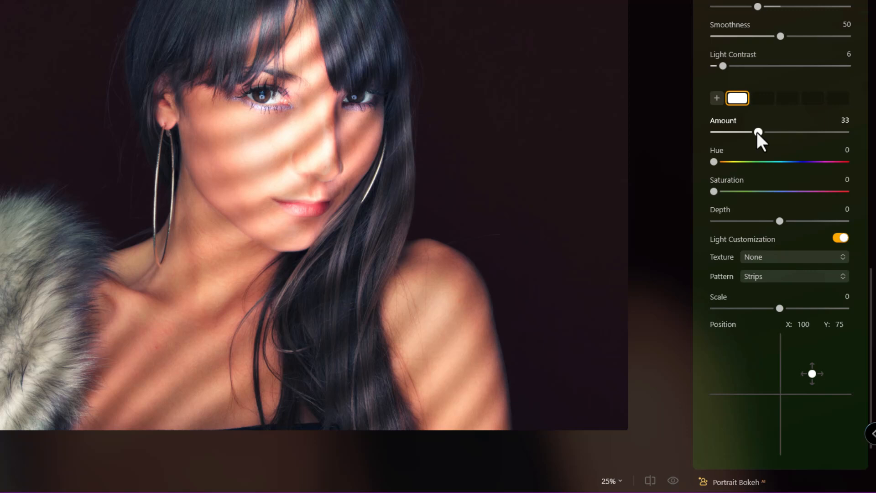
Step: Try the Dots light pattern on the portrait and return the pattern to Strips
left_click(777, 276)
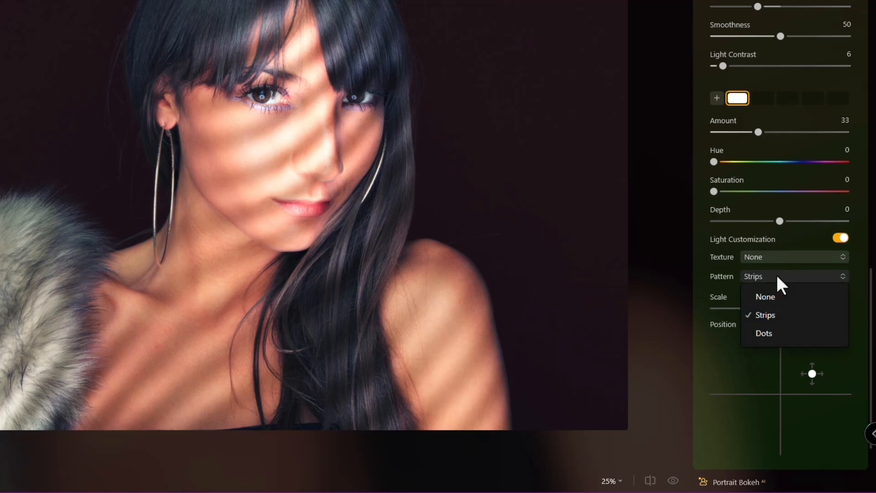
left_click(764, 334)
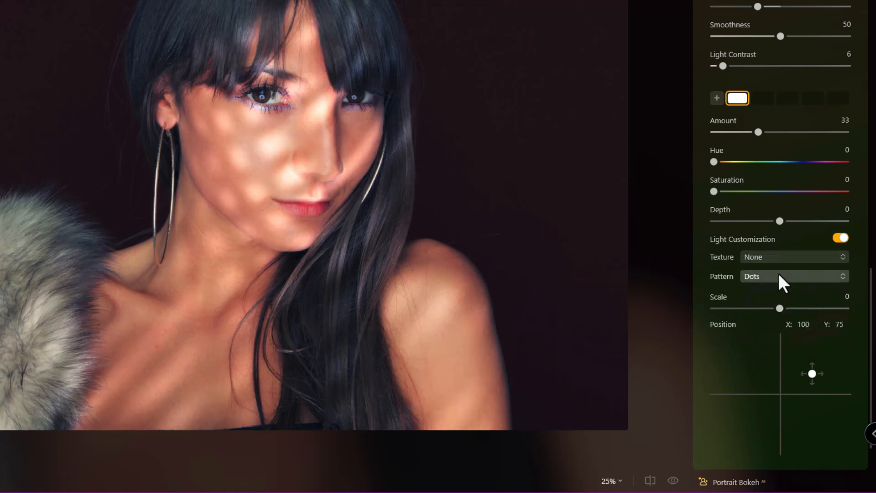
left_click(779, 274)
left_click(769, 317)
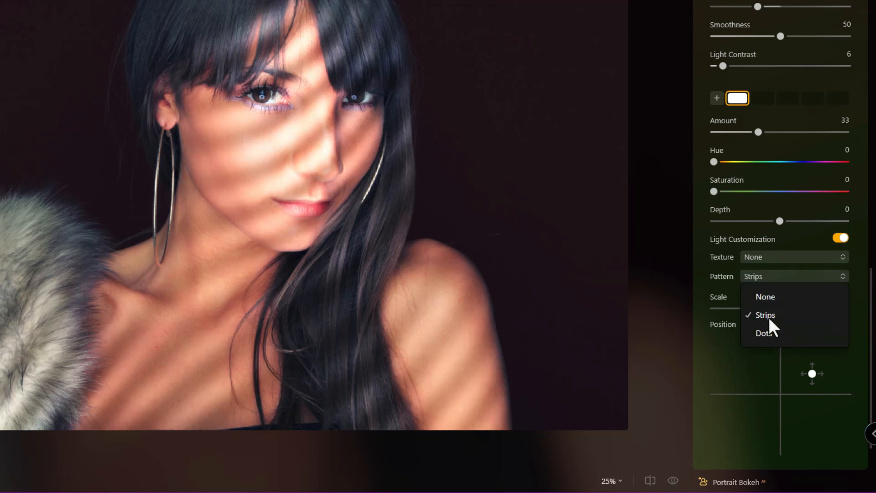
Step: Apply the Vintage Windows texture at Amount 24 and move the light's position to X 21, Y 108
left_click(761, 256)
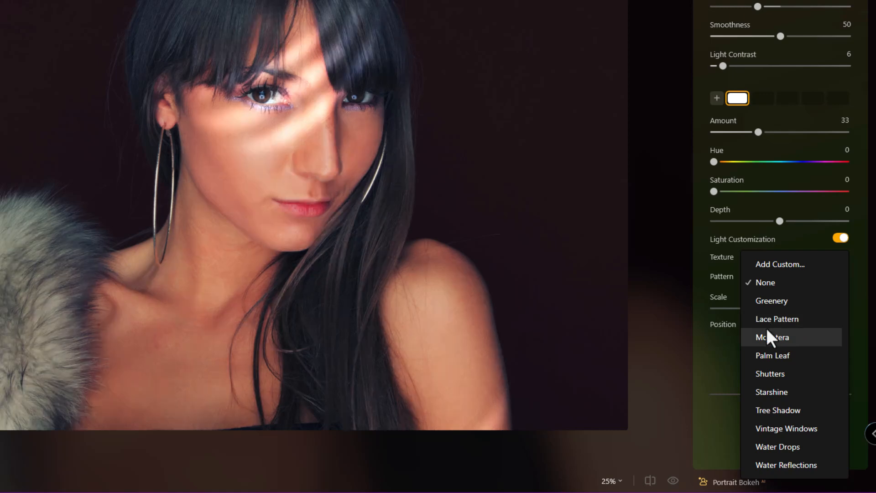
left_click(783, 429)
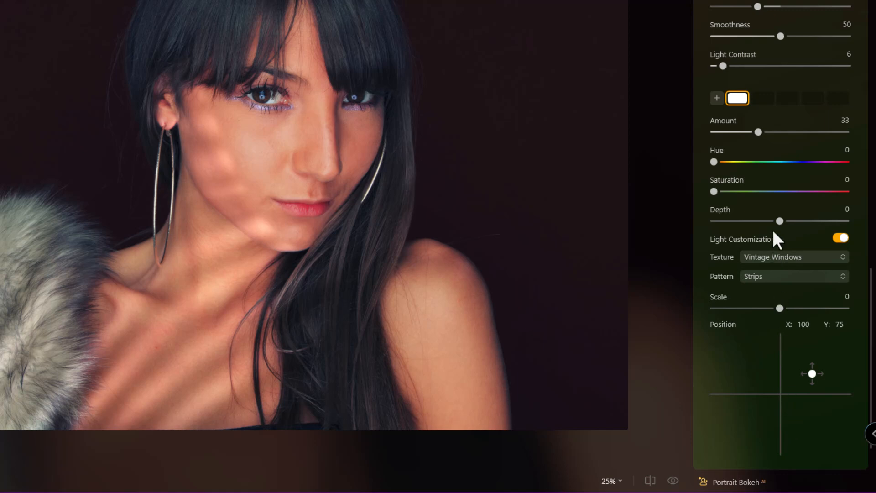
mouse_move(759, 133)
left_mouse_down()
mouse_move(781, 133)
mouse_move(743, 133)
mouse_move(793, 134)
mouse_move(772, 134)
left_mouse_up()
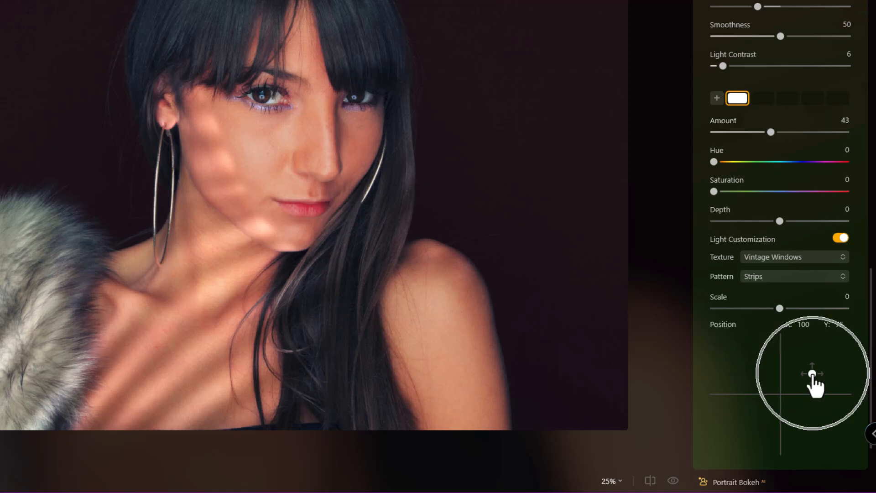
left_click_drag(812, 374, 787, 365)
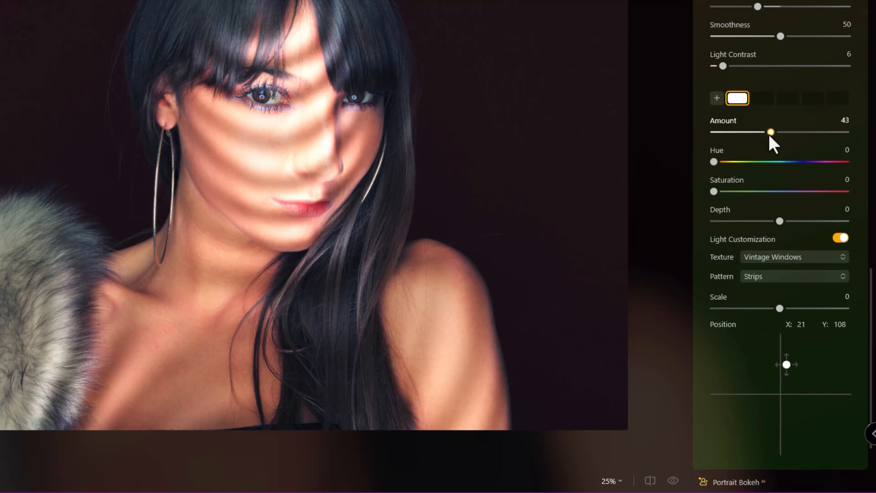
left_click_drag(769, 135, 747, 133)
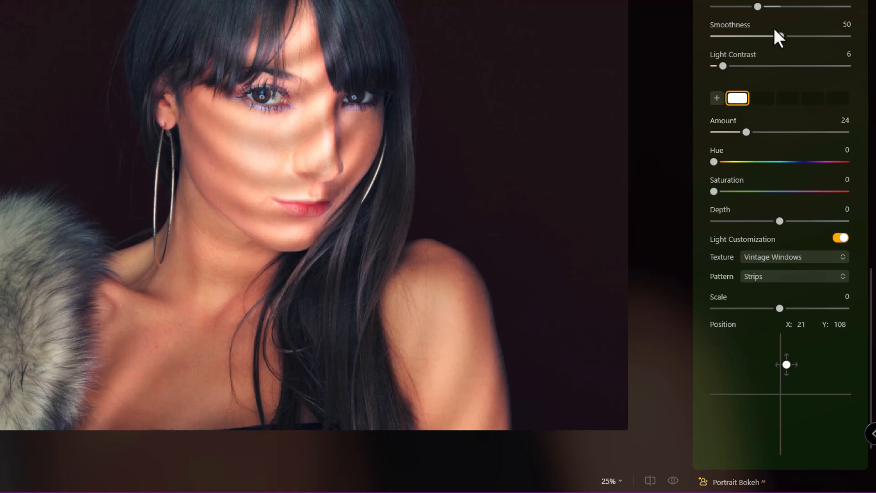
Step: Set the Studio Light Brightness to -87, Light Contrast to 13 and Amount to 34
scroll(757, 50, "up", 3)
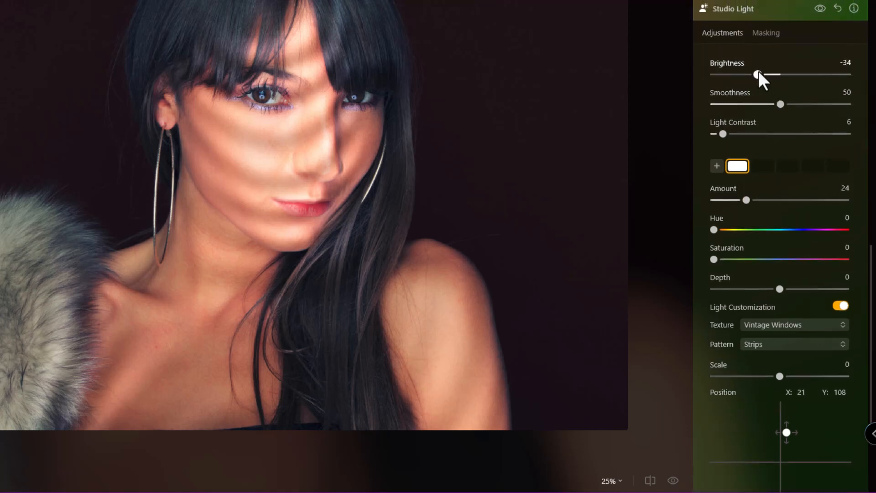
left_click_drag(758, 70, 704, 85)
left_click_drag(713, 74, 722, 74)
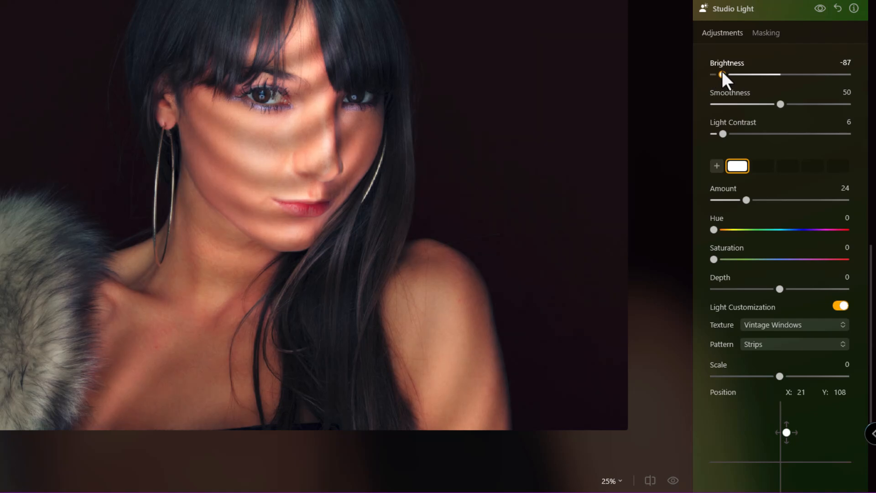
mouse_move(725, 132)
left_mouse_down()
mouse_move(759, 128)
mouse_move(733, 131)
left_mouse_up()
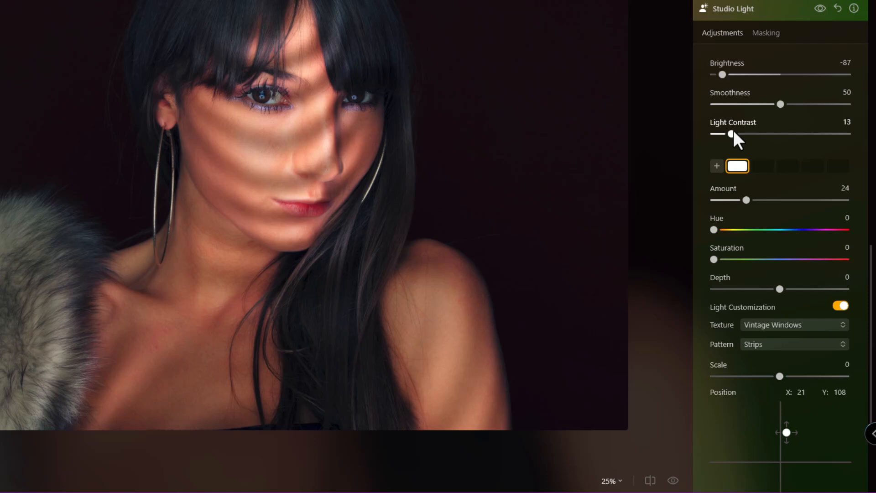
left_click_drag(747, 199, 759, 200)
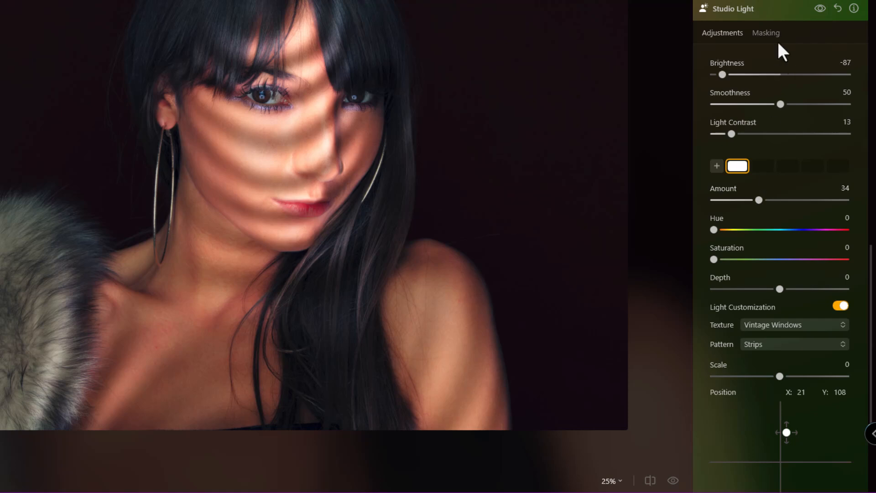
Step: Erase the Studio Light effect over the eyes and nose with a size 100 mask brush and close the tool
left_click(766, 33)
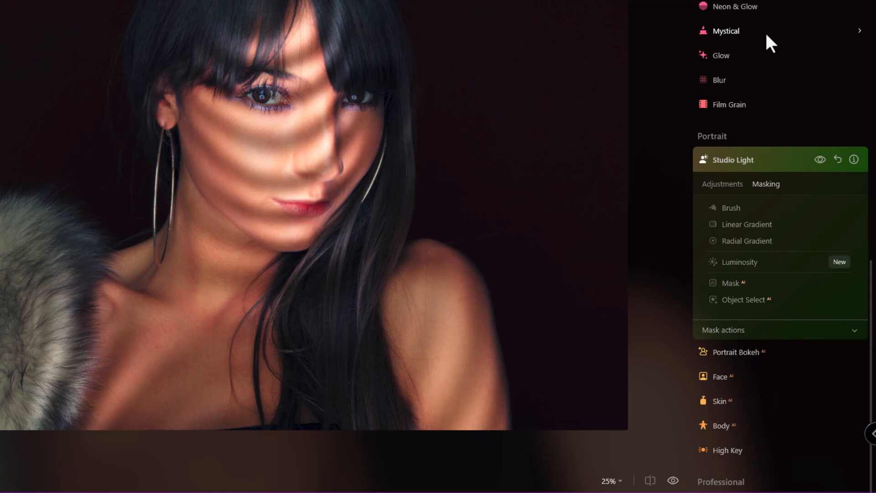
left_click(732, 208)
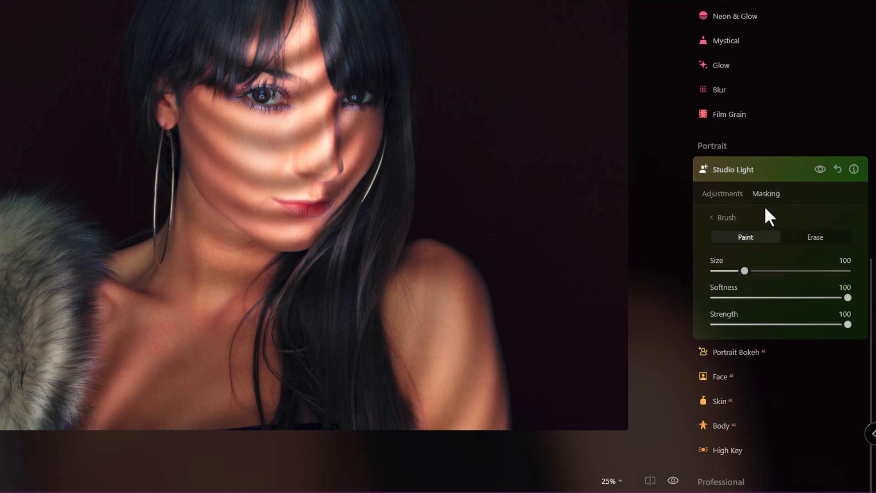
left_click(812, 237)
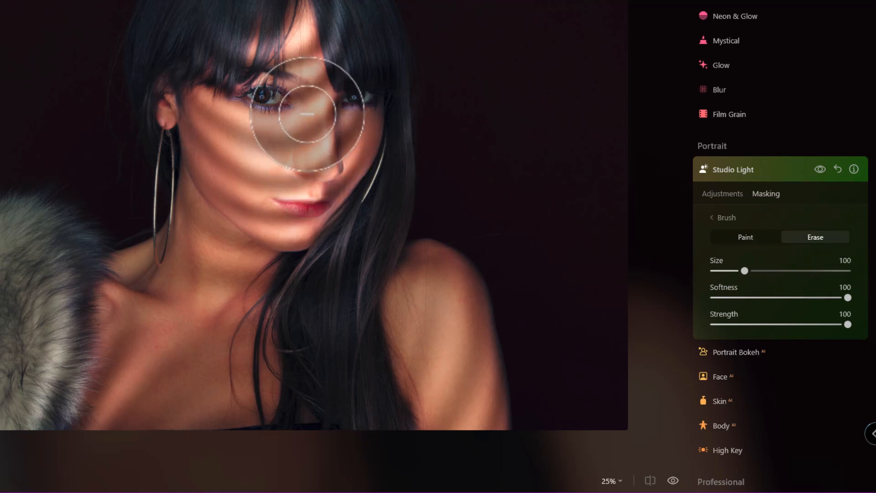
mouse_move(293, 82)
left_mouse_down()
mouse_move(249, 93)
mouse_move(343, 102)
mouse_move(358, 90)
mouse_move(344, 98)
mouse_move(393, 106)
left_mouse_up()
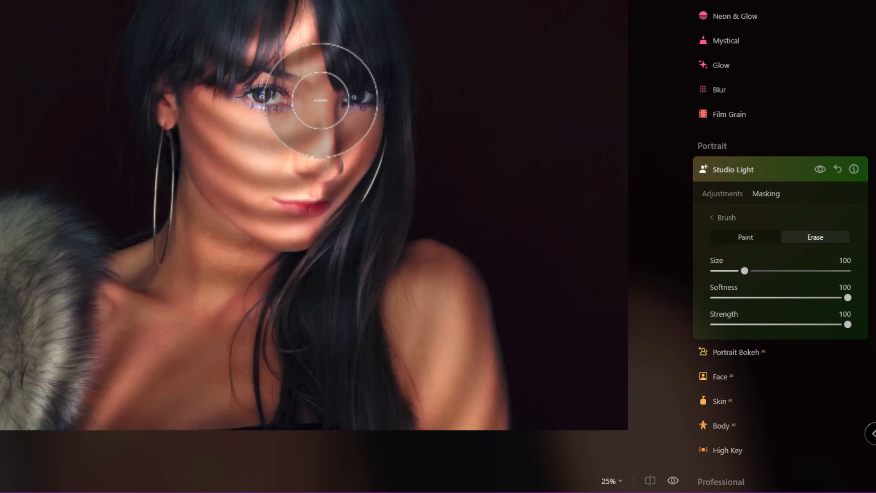
mouse_move(321, 92)
left_mouse_down()
mouse_move(320, 195)
mouse_move(322, 108)
left_mouse_up()
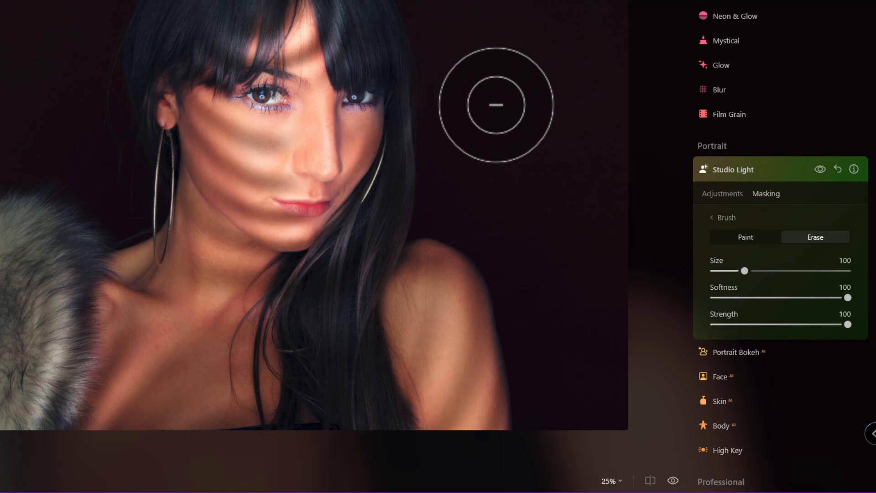
left_click(732, 169)
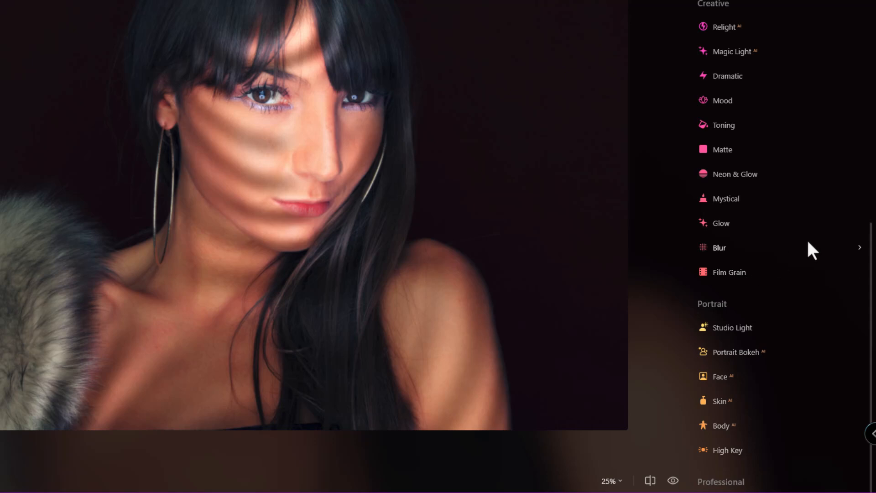
Step: Open a second Studio Light adjustment and enable its Light Customization
left_click(728, 329)
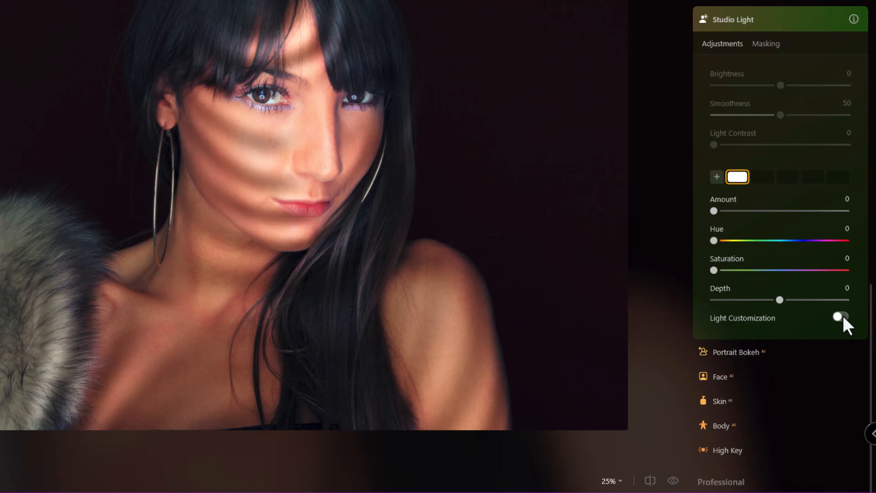
left_click(842, 317)
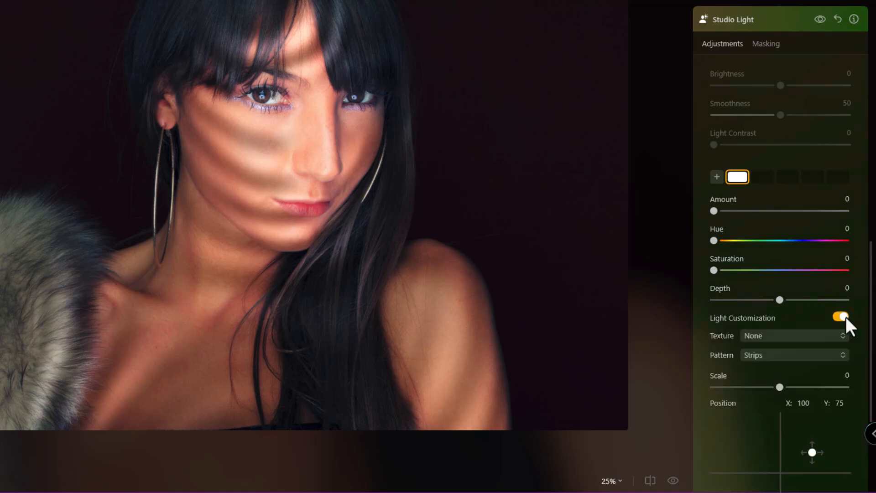